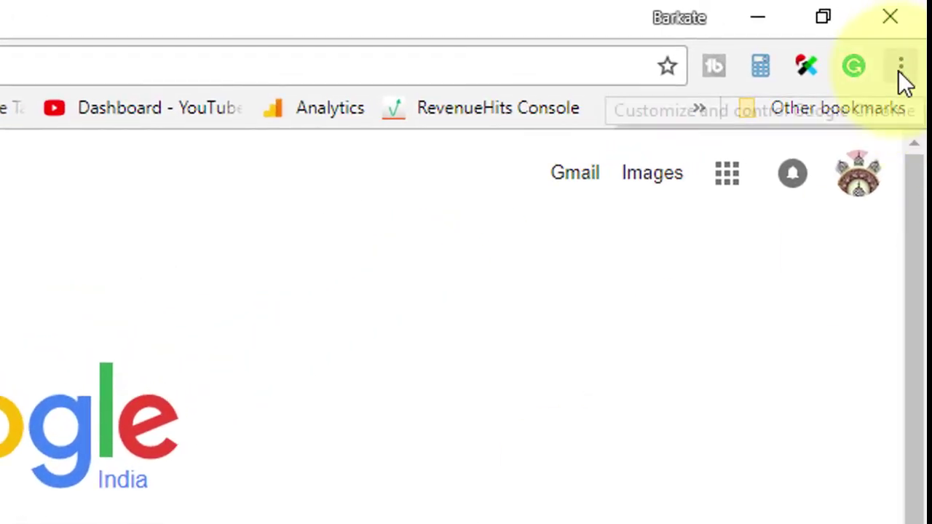
# - Open Chrome Settings from the three-dot menu
pyautogui.click(901, 71)
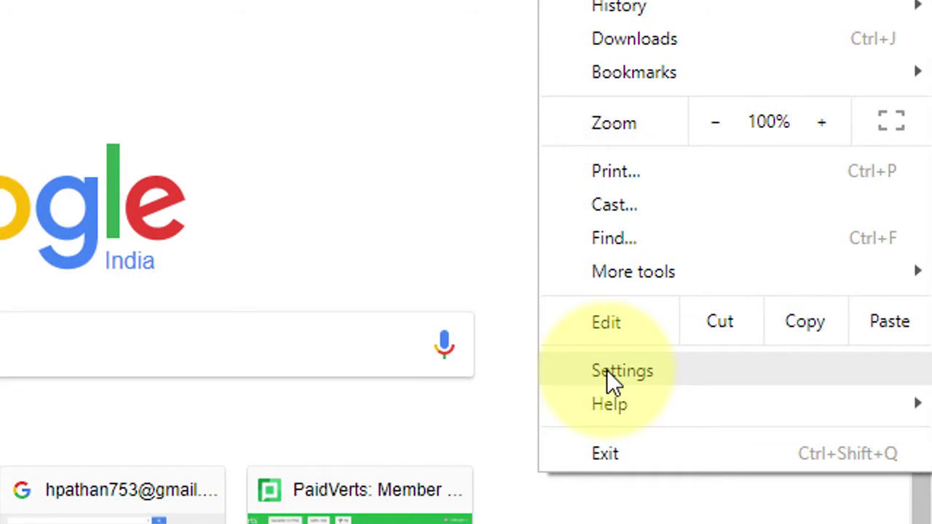
pyautogui.click(607, 371)
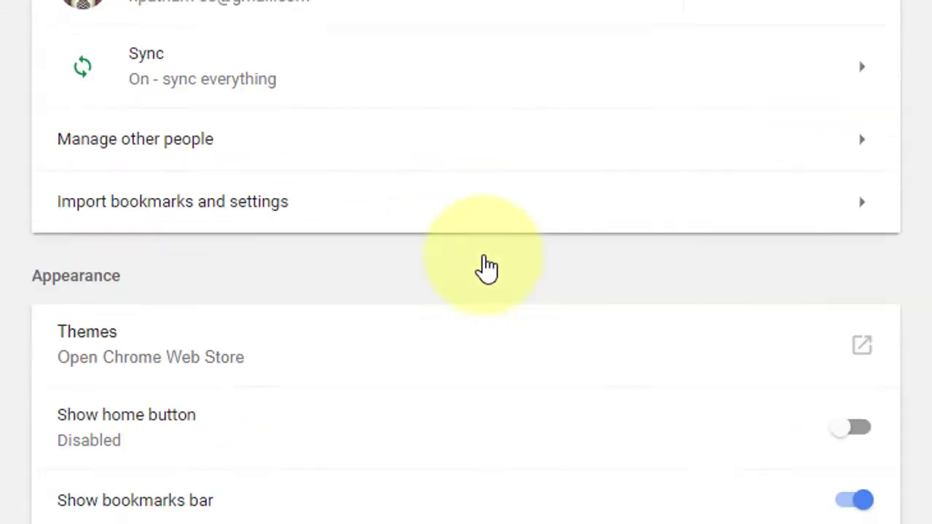
pyautogui.scroll(-5, 477, 261)
pyautogui.scroll(-3, 500, 255)
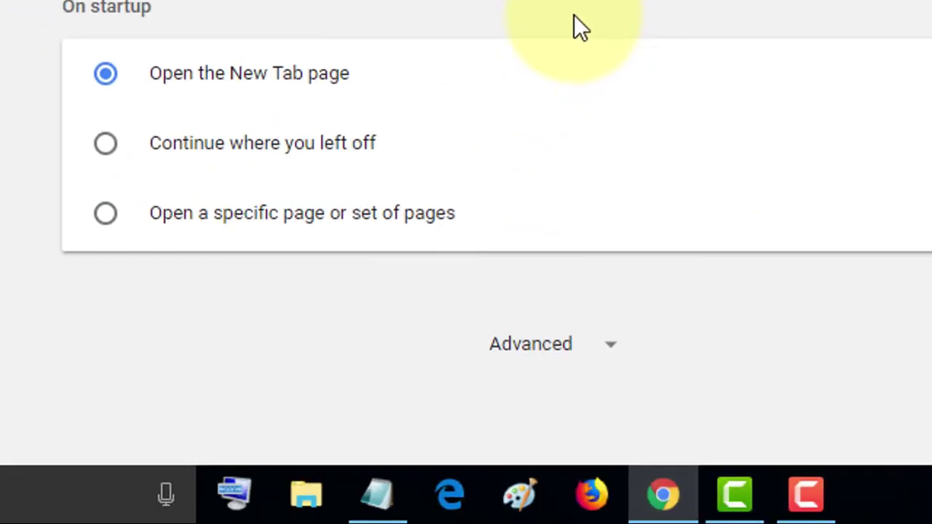
# - Expand the Advanced settings and scroll to the Passwords and forms section
pyautogui.click(531, 355)
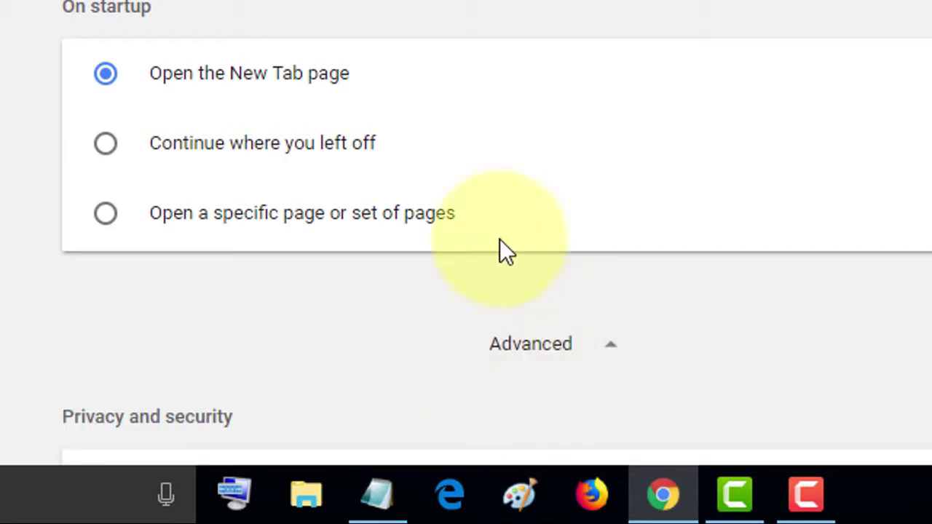
pyautogui.scroll(-5, 495, 196)
pyautogui.scroll(-5, 500, 175)
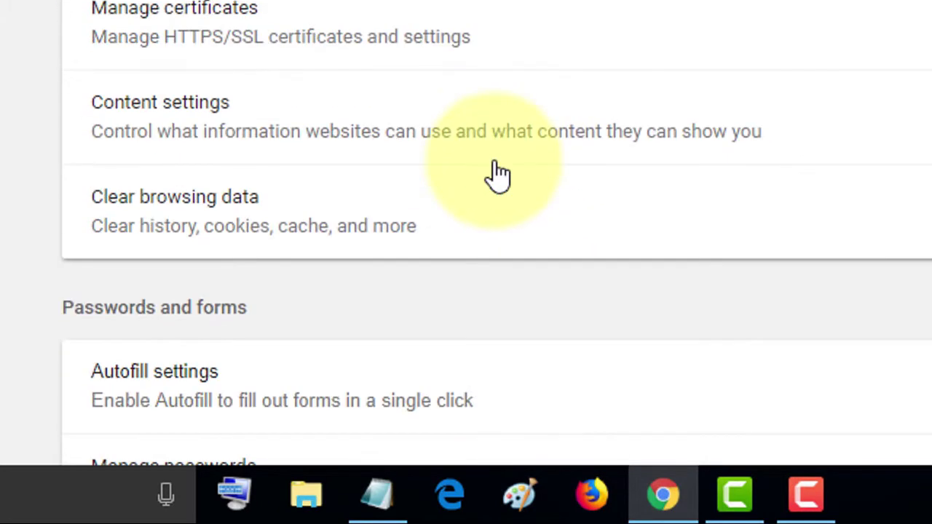
pyautogui.scroll(-5, 499, 173)
pyautogui.scroll(6, 495, 171)
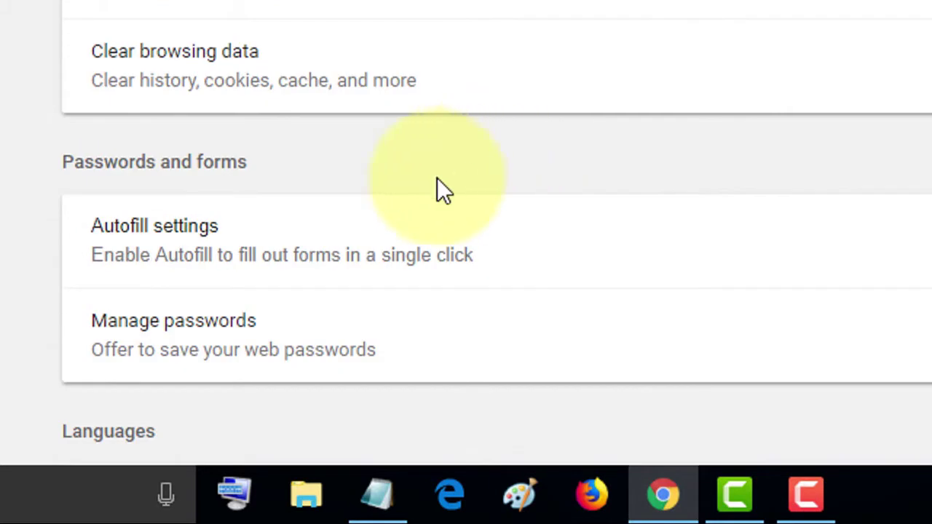
pyautogui.scroll(-2, 333, 151)
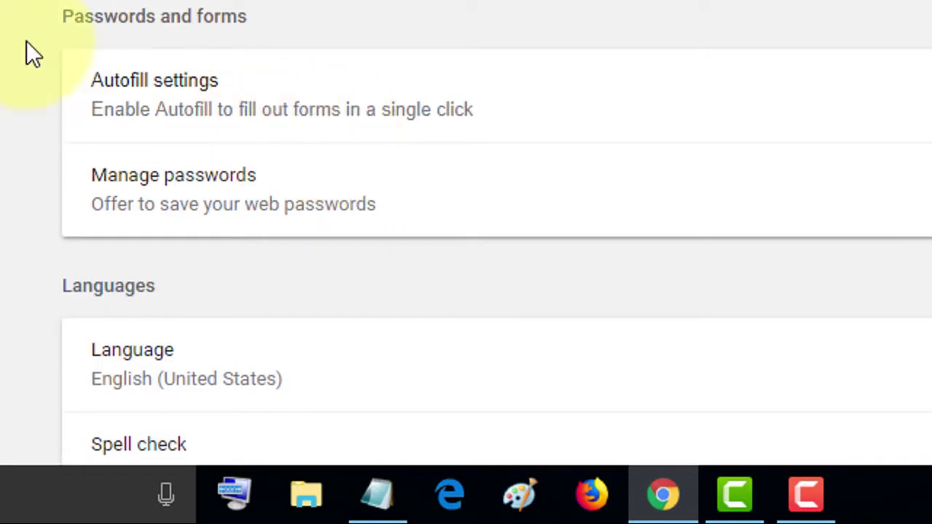
pyautogui.scroll(1, 27, 73)
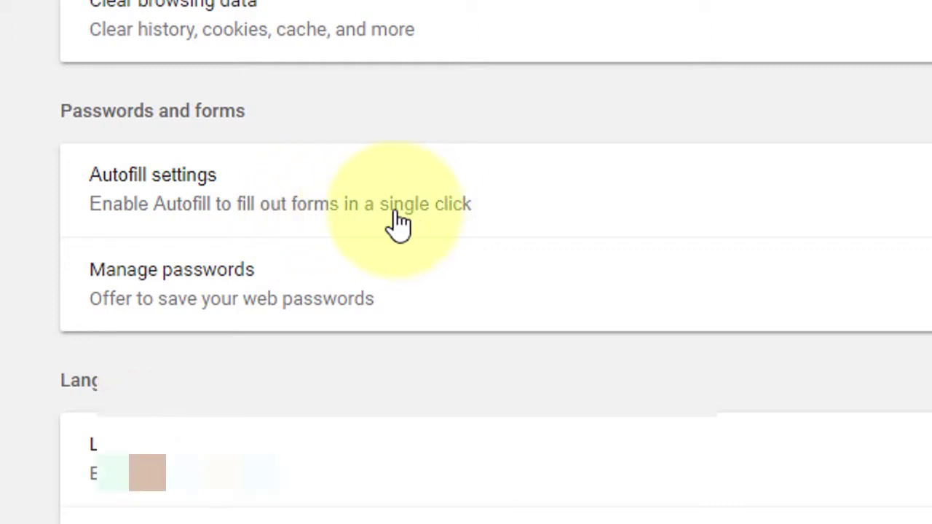
# - Open Autofill settings and switch Autofill off and back on
pyautogui.click(399, 224)
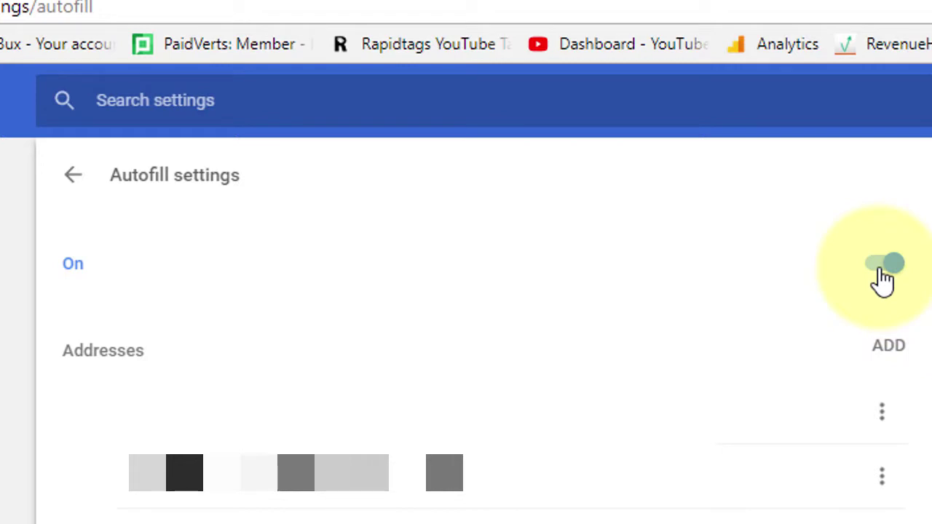
pyautogui.click(882, 270)
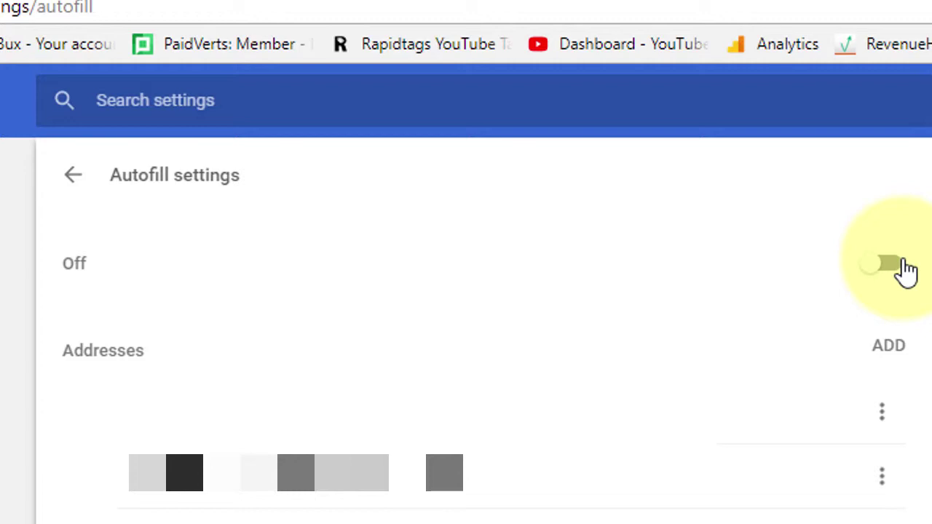
pyautogui.click(900, 271)
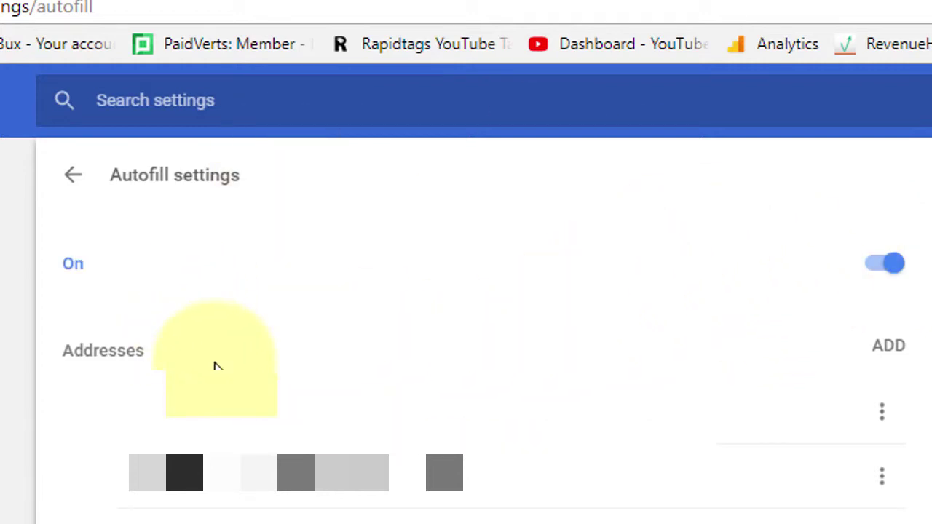
# - Start a new saved address with name 'mark' and organization 'tech pro advice'
pyautogui.click(889, 349)
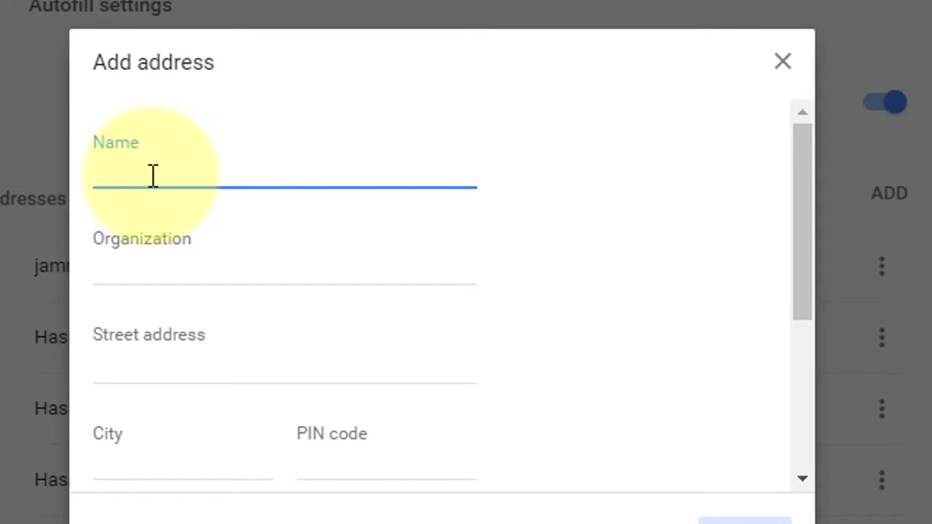
pyautogui.write('mark')
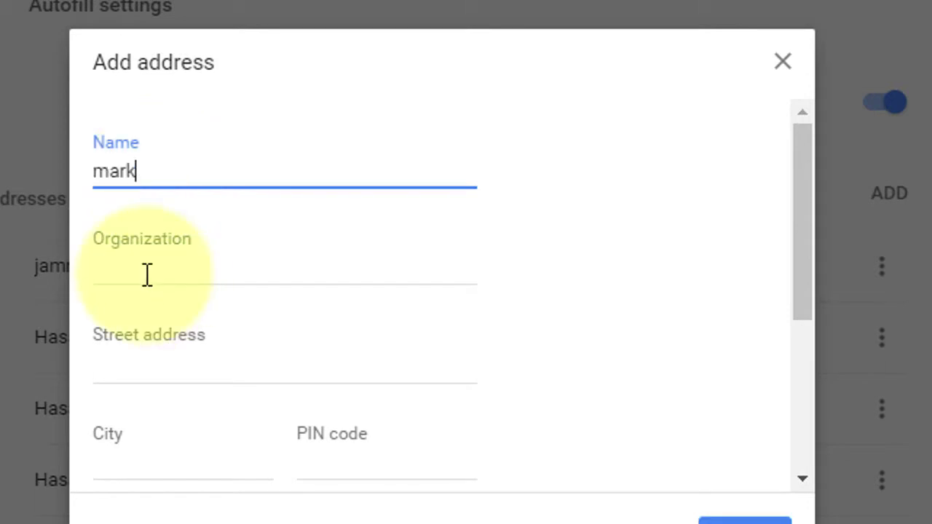
pyautogui.click(134, 265)
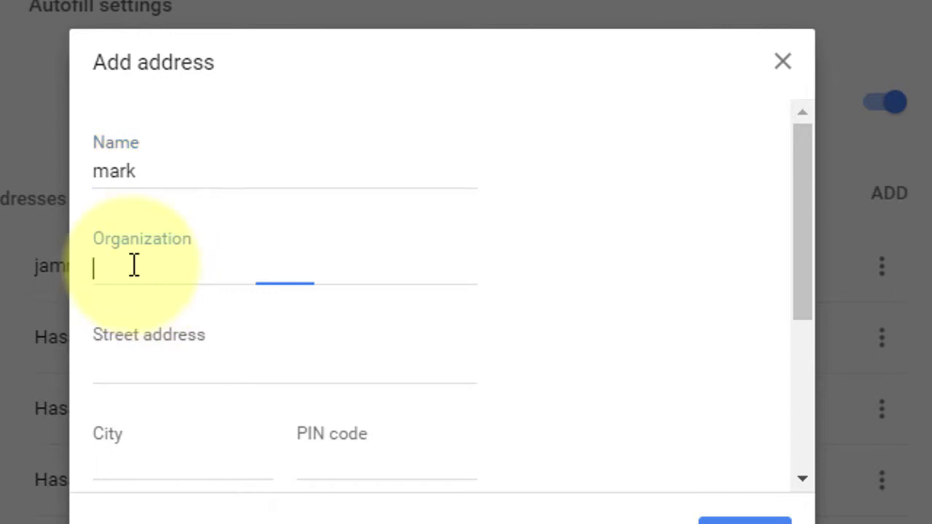
pyautogui.write('te')
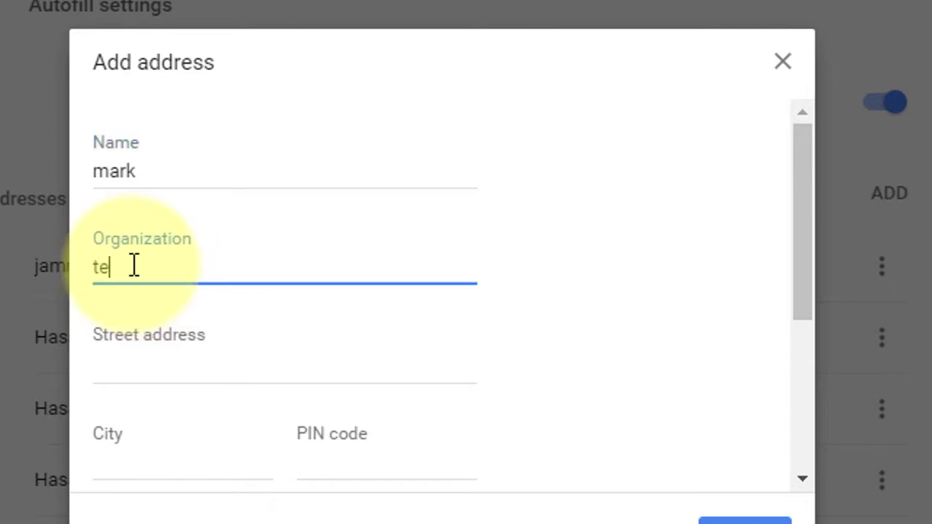
pyautogui.write('ch p')
pyautogui.write('ro ad')
pyautogui.write('vice')
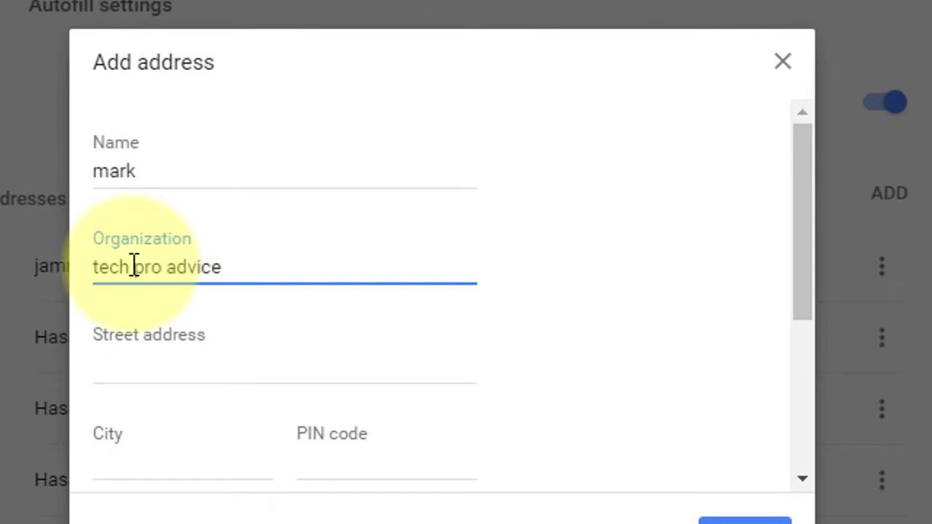
# - Enter street address 'shewsbury' and city 'London' for the new address
pyautogui.click(121, 368)
pyautogui.write('shews')
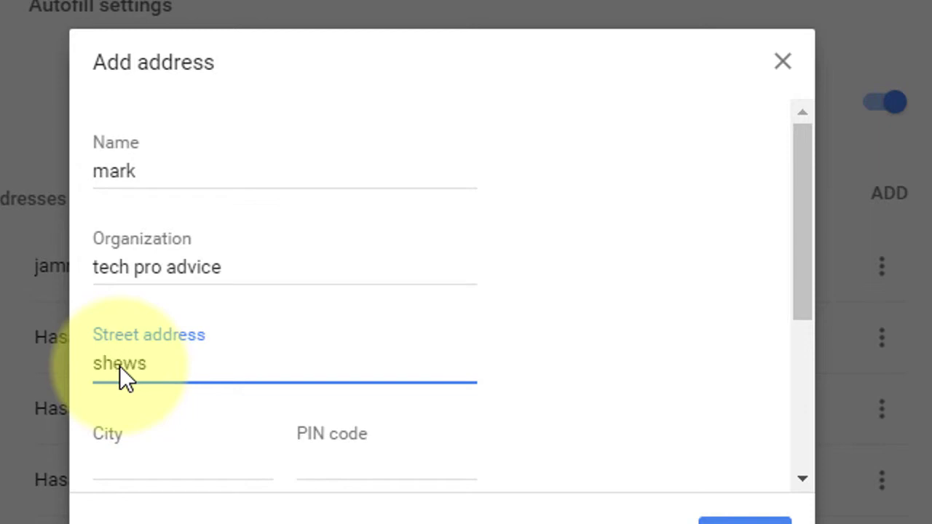
pyautogui.write('bu')
pyautogui.write('ry')
pyautogui.click(107, 461)
pyautogui.write('Lon')
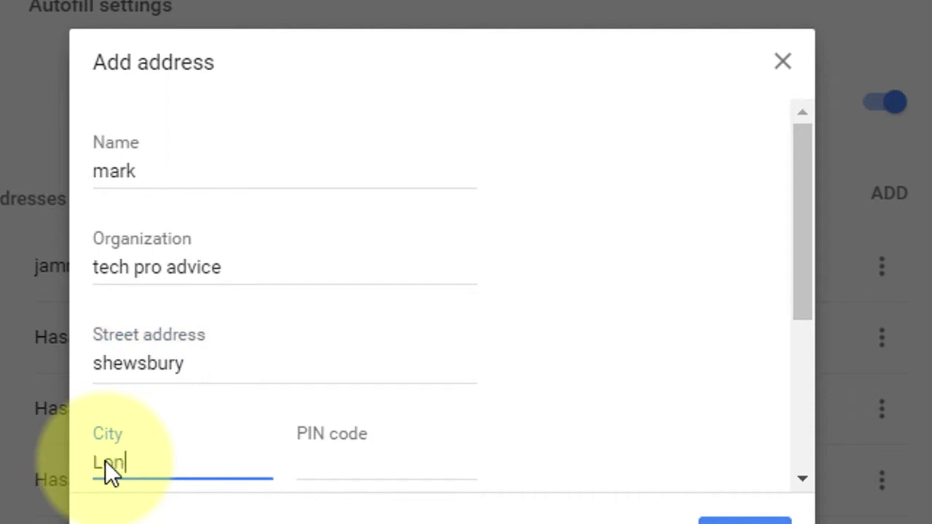
pyautogui.write('don')
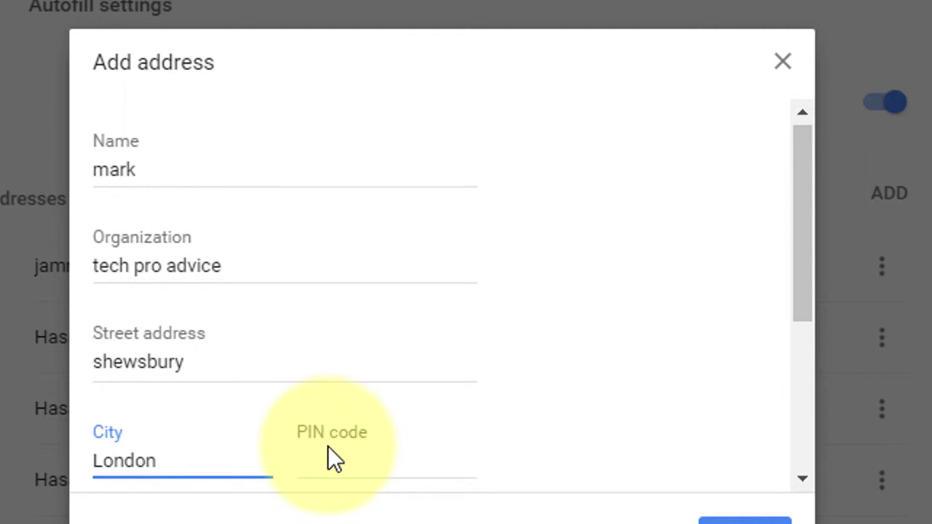
pyautogui.scroll(-4, 327, 447)
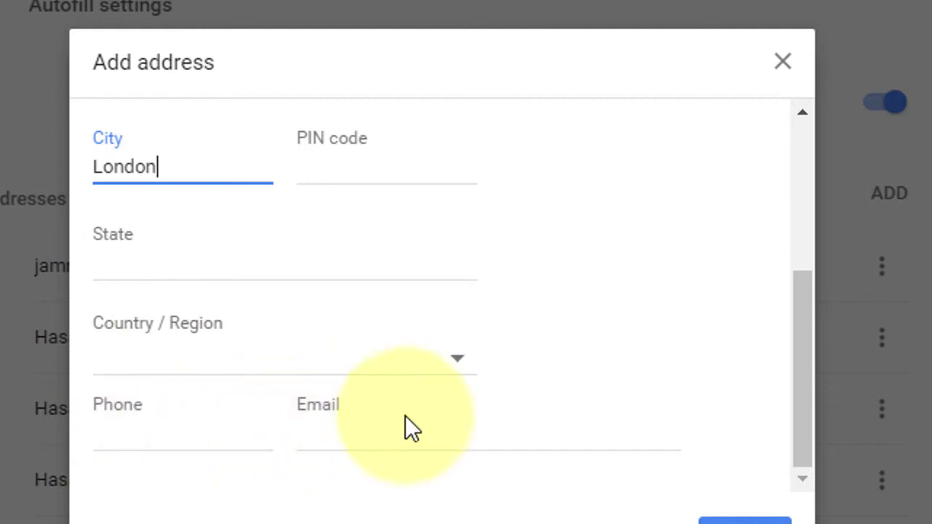
pyautogui.scroll(5, 427, 427)
pyautogui.click(327, 451)
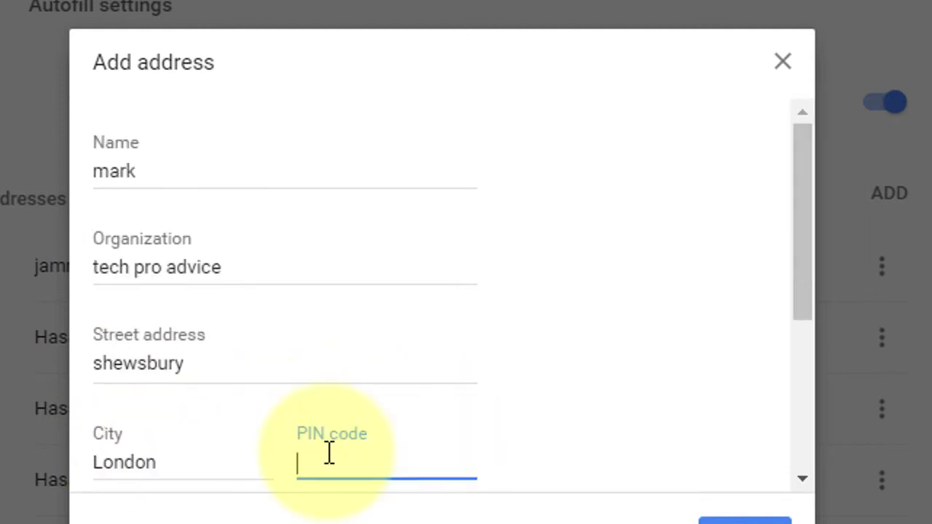
pyautogui.write('E7 8')
pyautogui.write('JK')
pyautogui.scroll(-4, 123, 270)
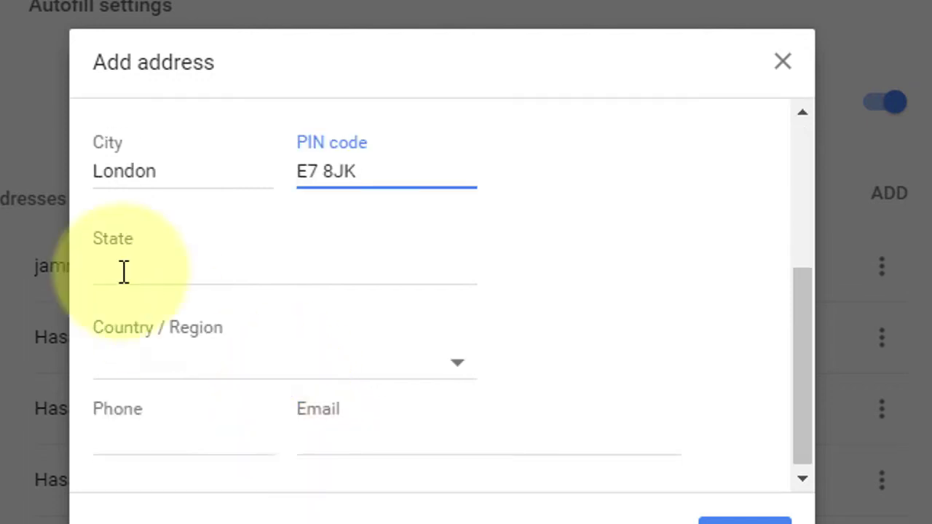
pyautogui.click(123, 268)
pyautogui.write('ENGLA')
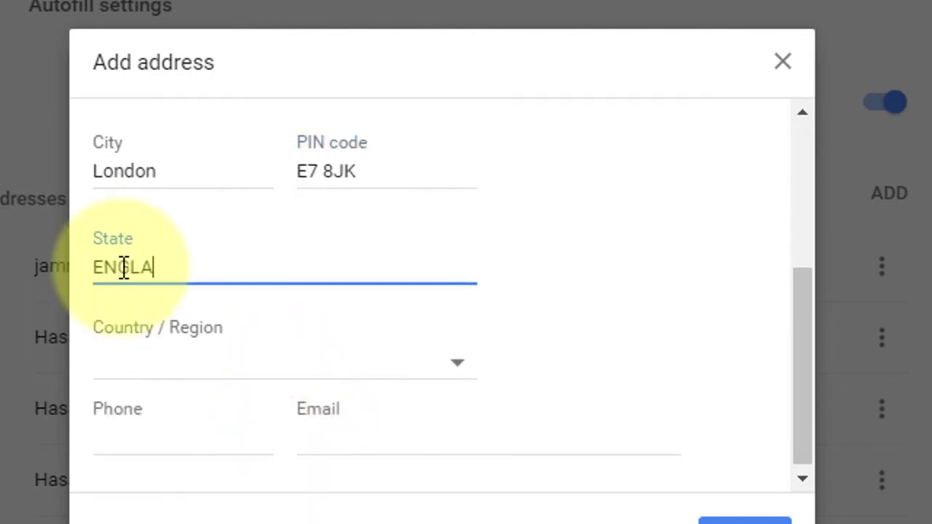
pyautogui.write('ND')
# - Choose United Kingdom as the address country
pyautogui.press('Tab')
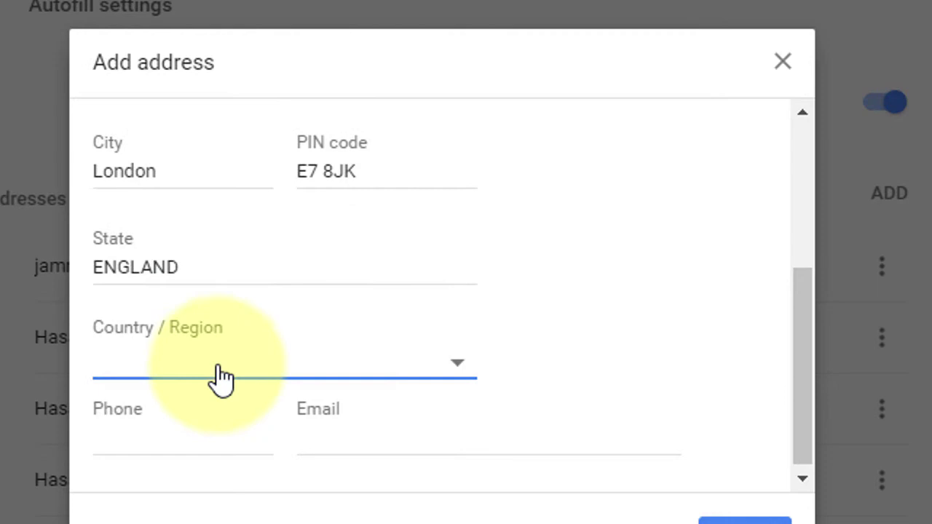
pyautogui.click(430, 381)
pyautogui.scroll(-15, 388, 154)
pyautogui.click(171, 45)
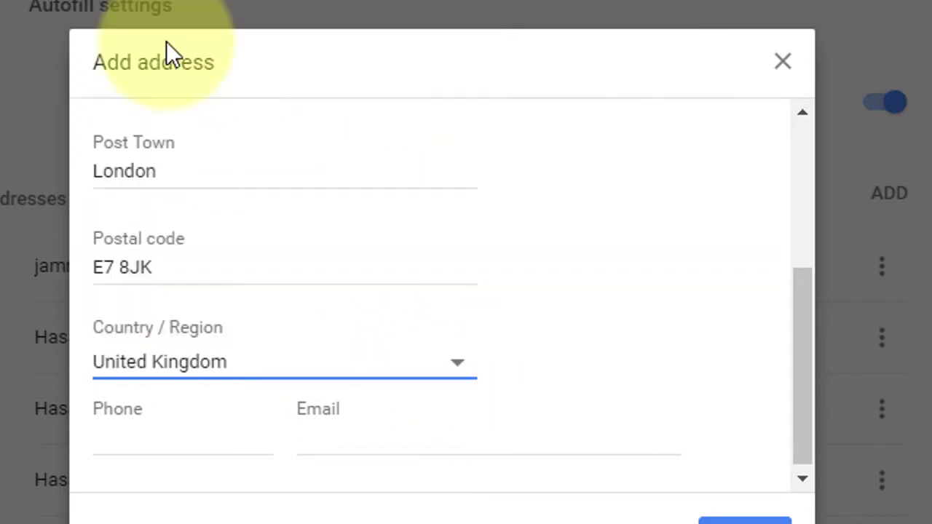
pyautogui.scroll(5, 219, 364)
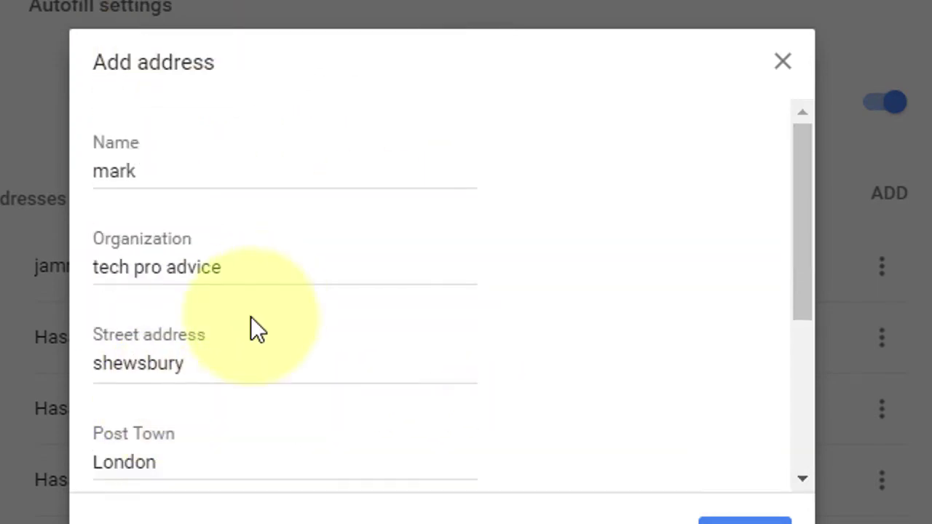
pyautogui.scroll(-5, 197, 379)
pyautogui.click(142, 439)
pyautogui.write('0777587')
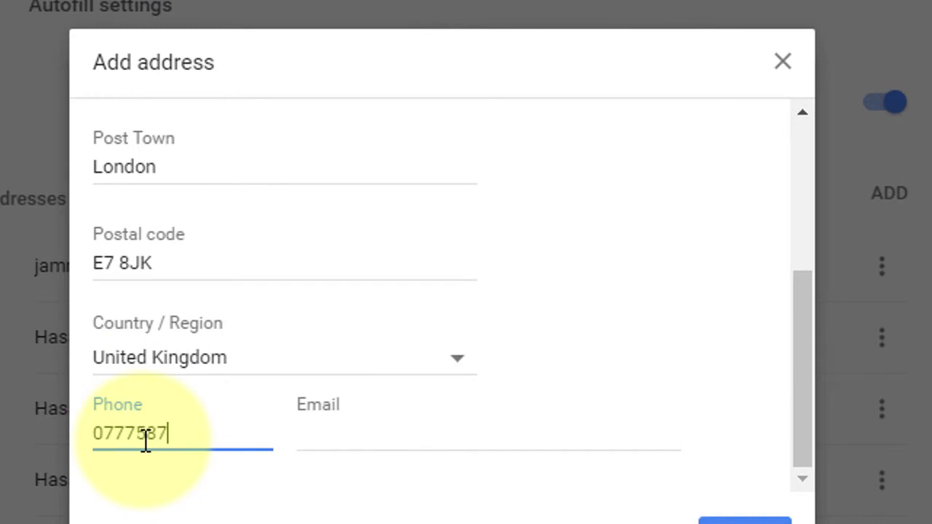
pyautogui.click(314, 428)
pyautogui.write('D')
pyautogui.press('BackSpace')
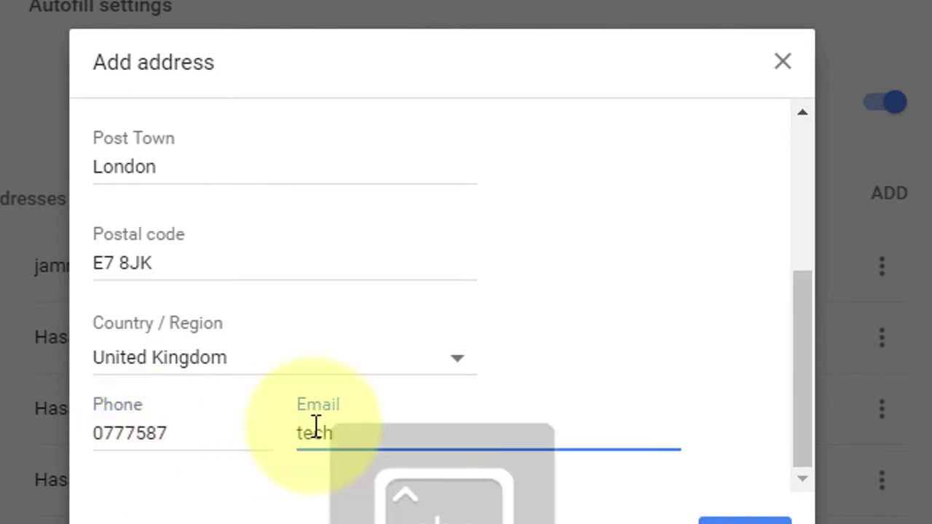
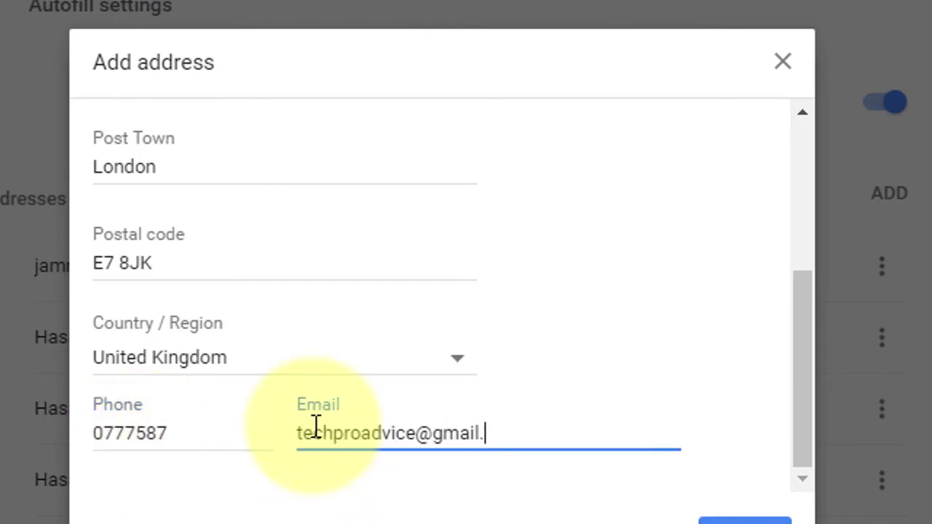
pyautogui.scroll(5, 348, 328)
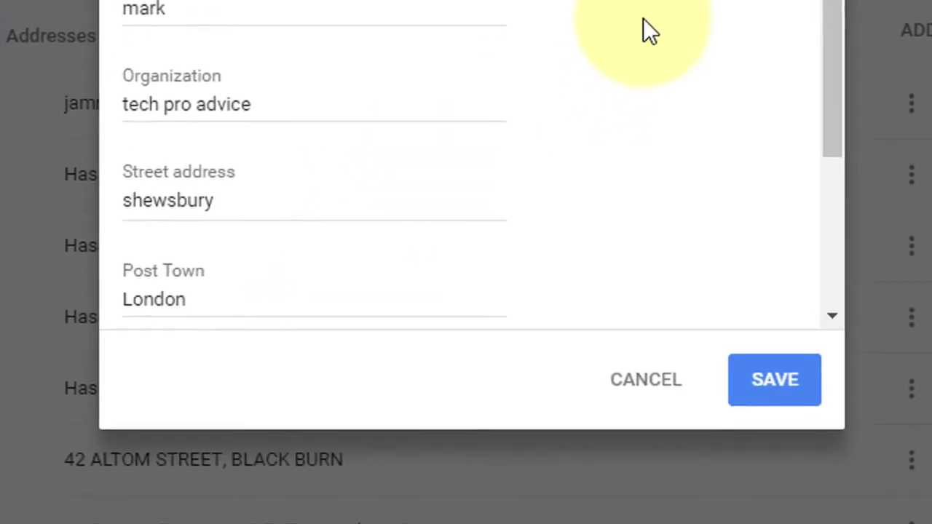
pyautogui.scroll(-5, 643, 30)
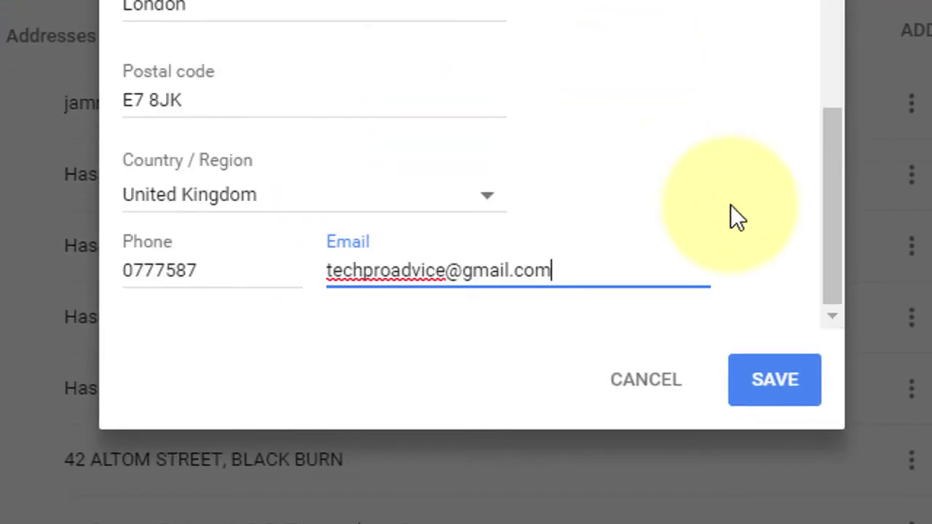
# - Save the new address and autofill the signup form's name and email from it
pyautogui.click(769, 397)
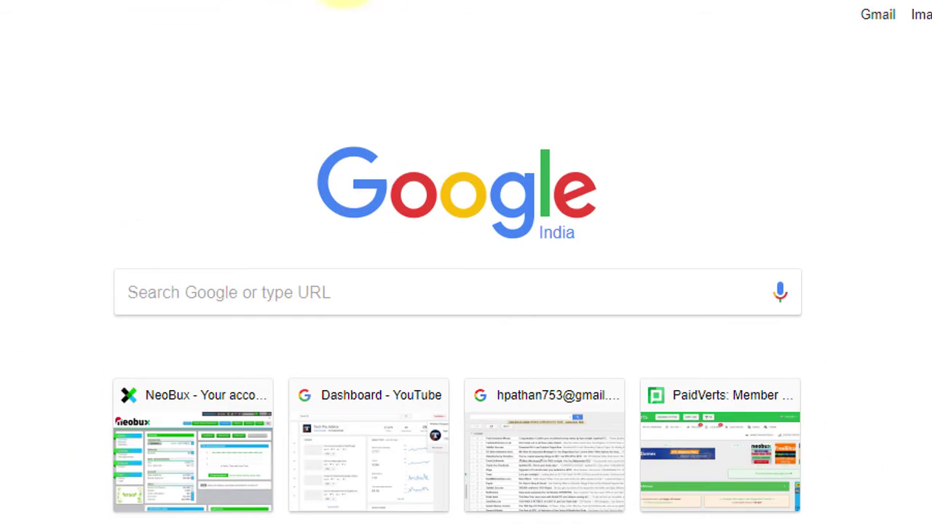
pyautogui.scroll(-1, 646, 292)
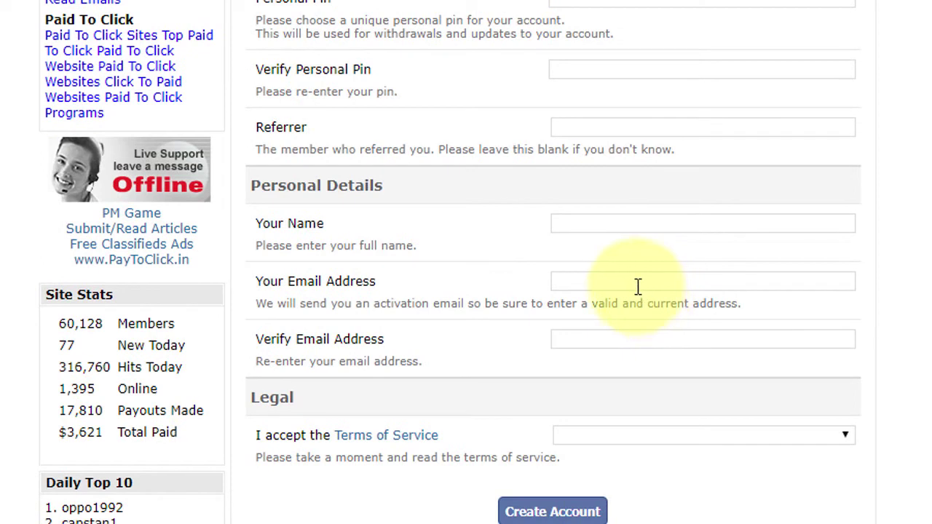
pyautogui.click(581, 222)
pyautogui.press('Down')
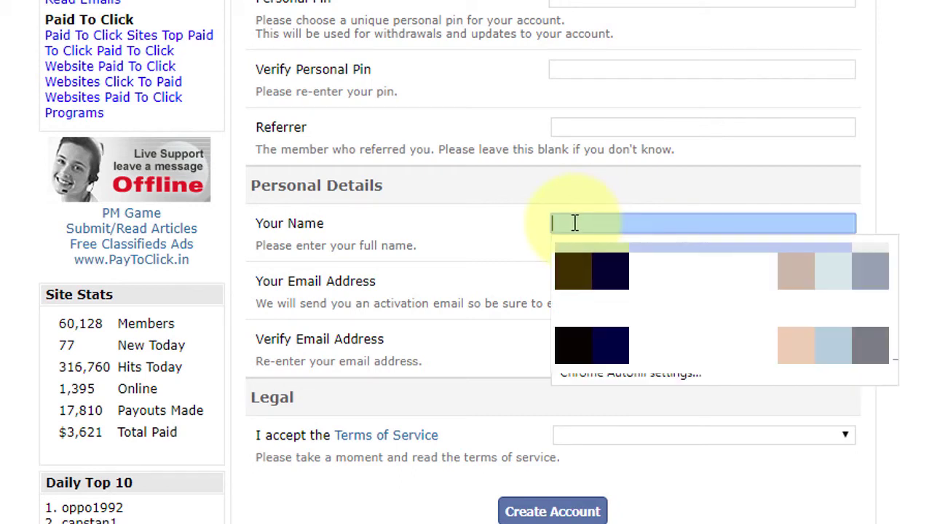
pyautogui.press('Down')
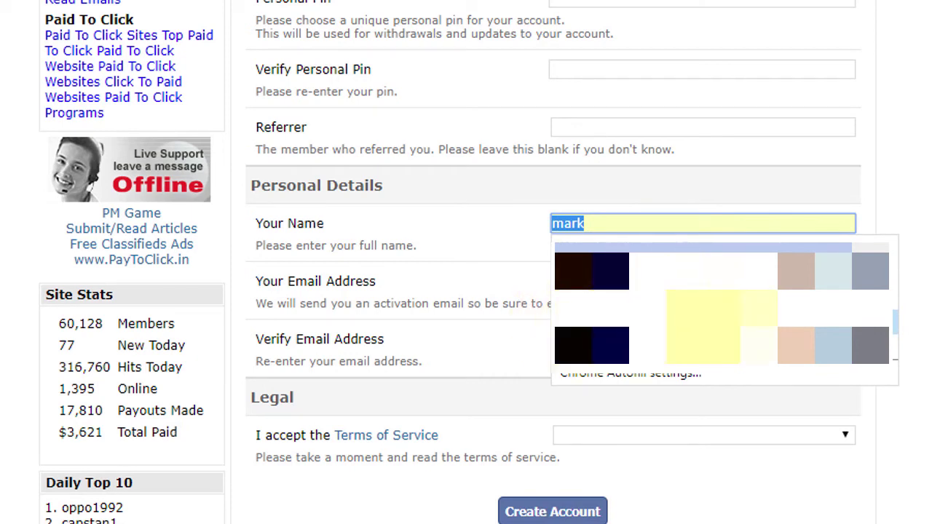
pyautogui.press('Return')
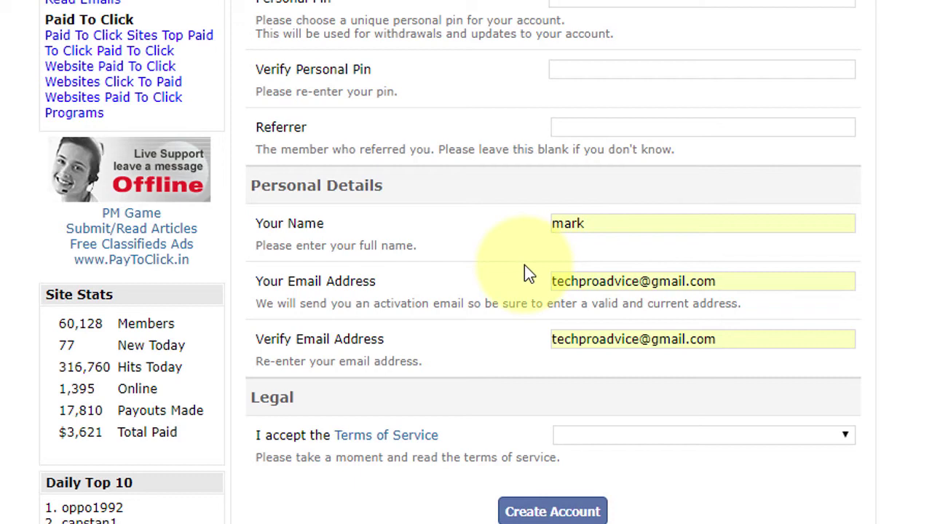
pyautogui.scroll(3, 529, 273)
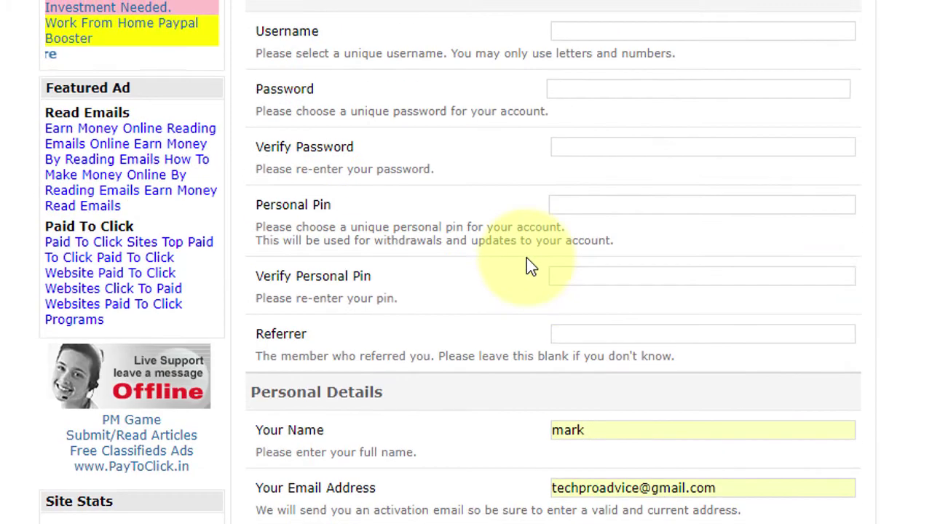
pyautogui.scroll(-6, 529, 276)
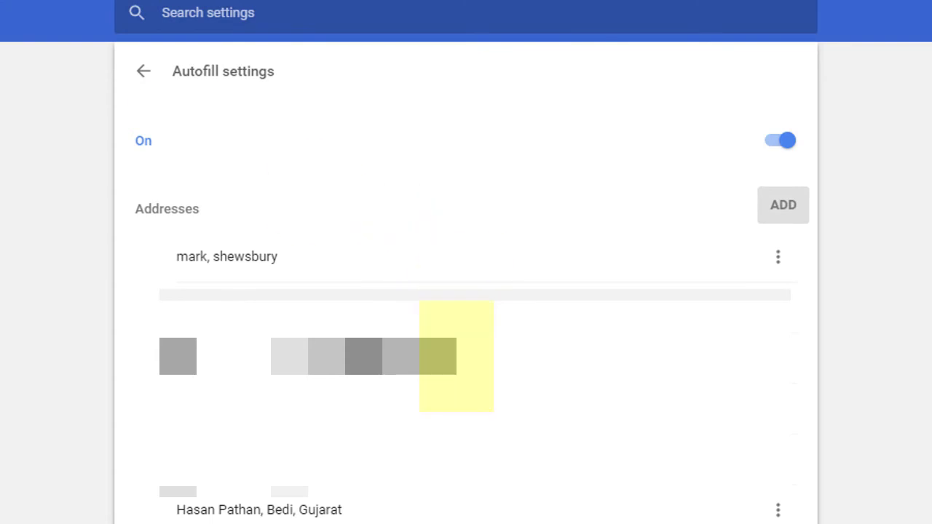
# - Open the saved mark, shewsbury address in Edit address to review its fields
pyautogui.click(777, 262)
pyautogui.click(773, 262)
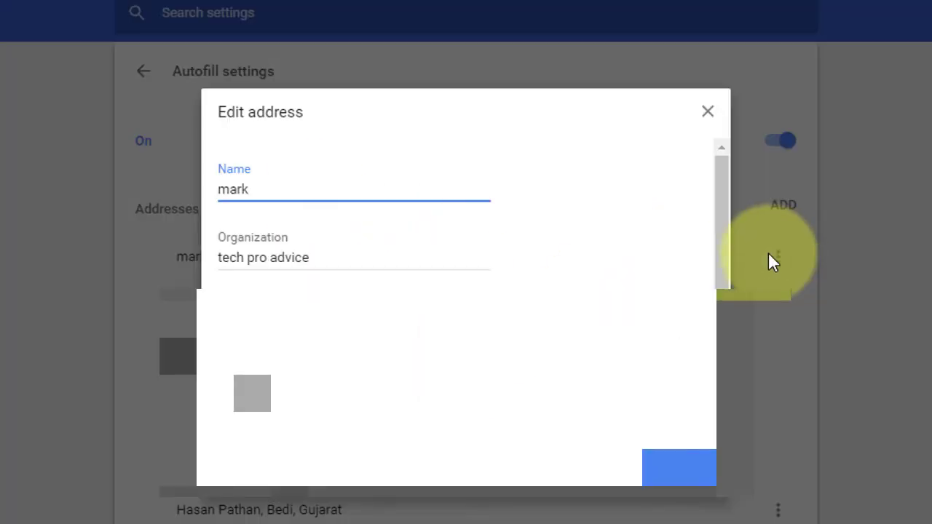
pyautogui.scroll(-5, 356, 182)
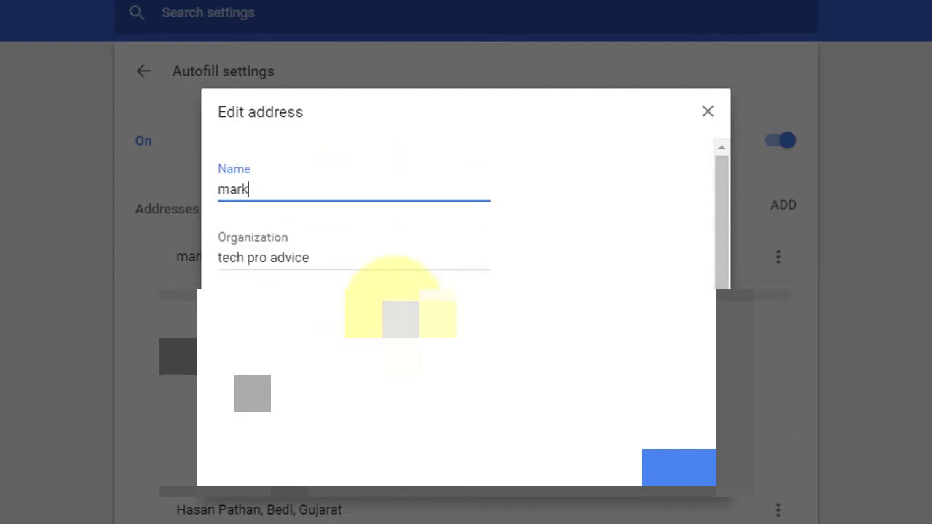
pyautogui.scroll(-3, 393, 304)
pyautogui.scroll(3, 398, 303)
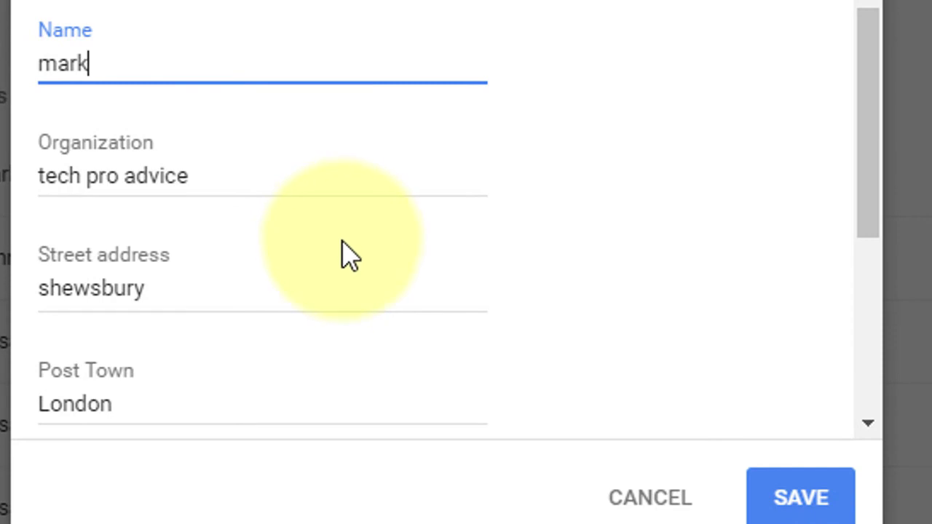